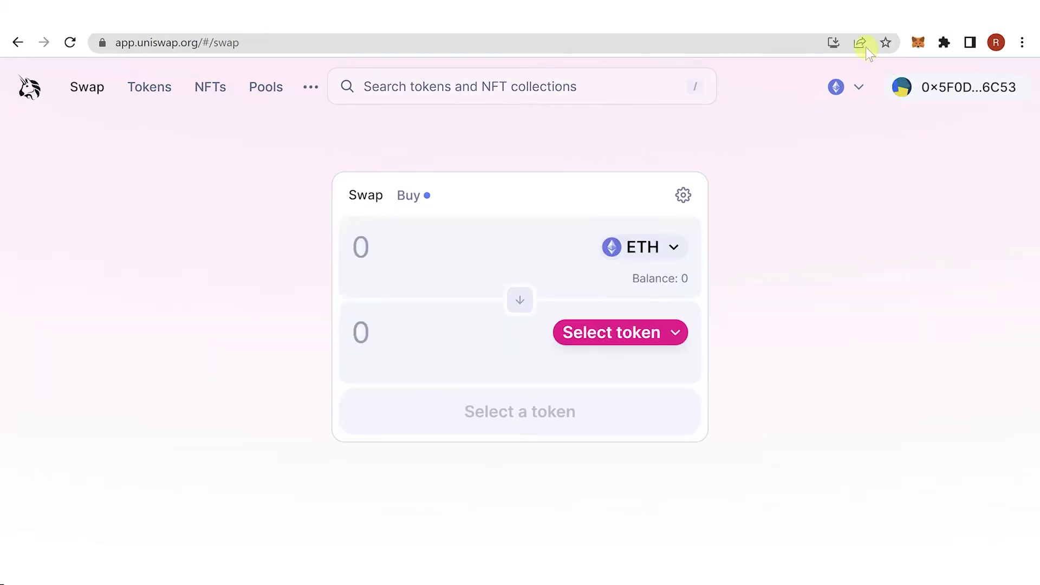
- Check the Uniswap network list without changing the network
click(839, 92)
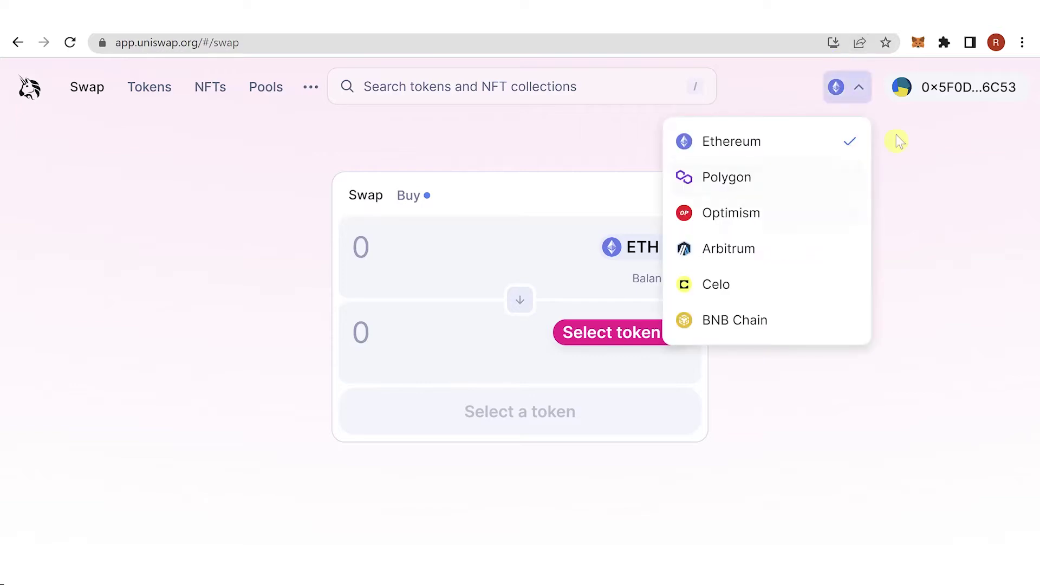
click(856, 87)
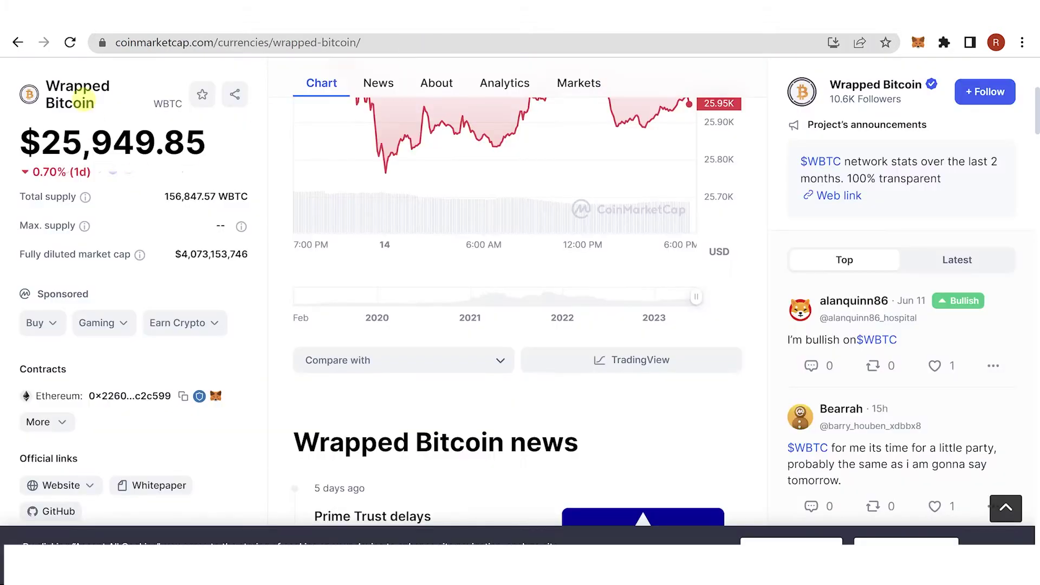
click(515, 11)
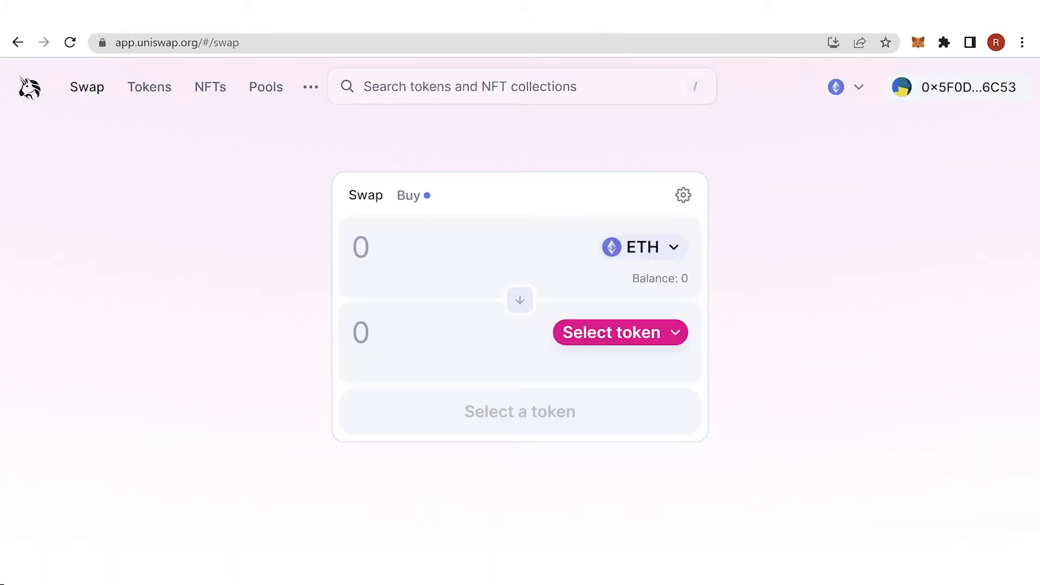
- Copy the Ethereum contract address from CoinMarketCap's Wrapped Bitcoin page
key(ctrl+Tab)
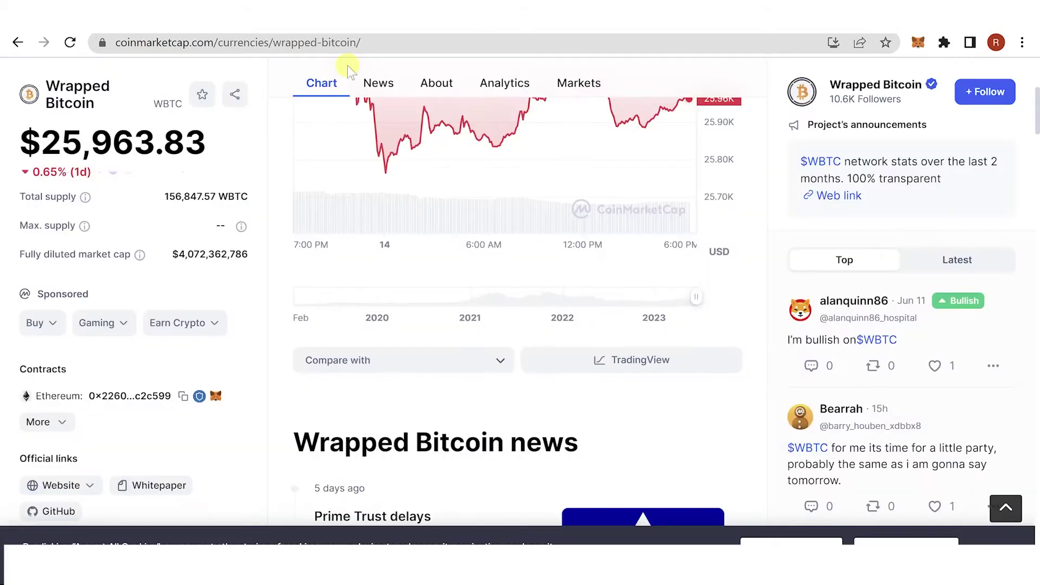
scroll(777, 222, up, 3)
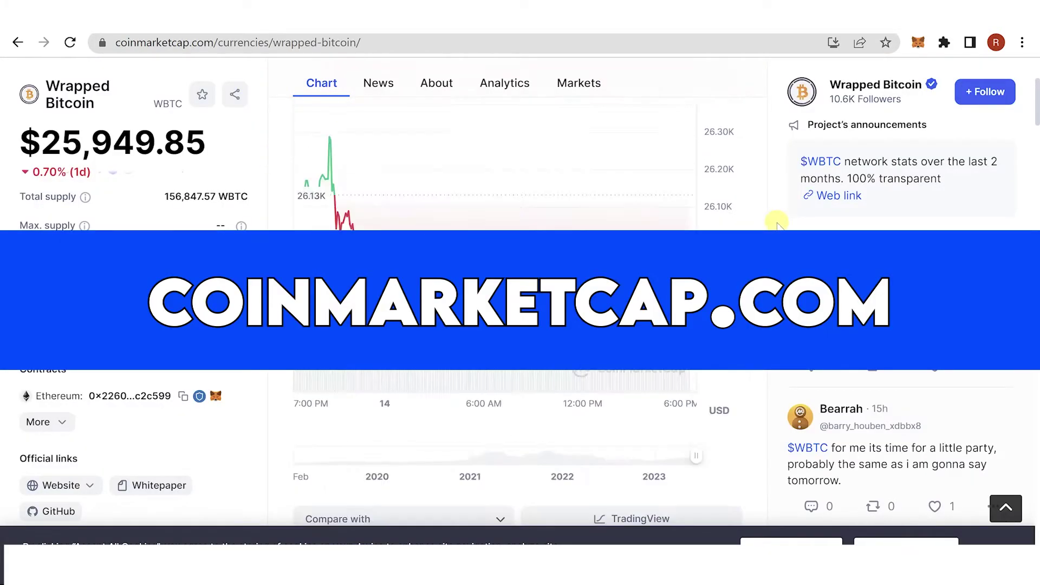
scroll(777, 222, up, 2)
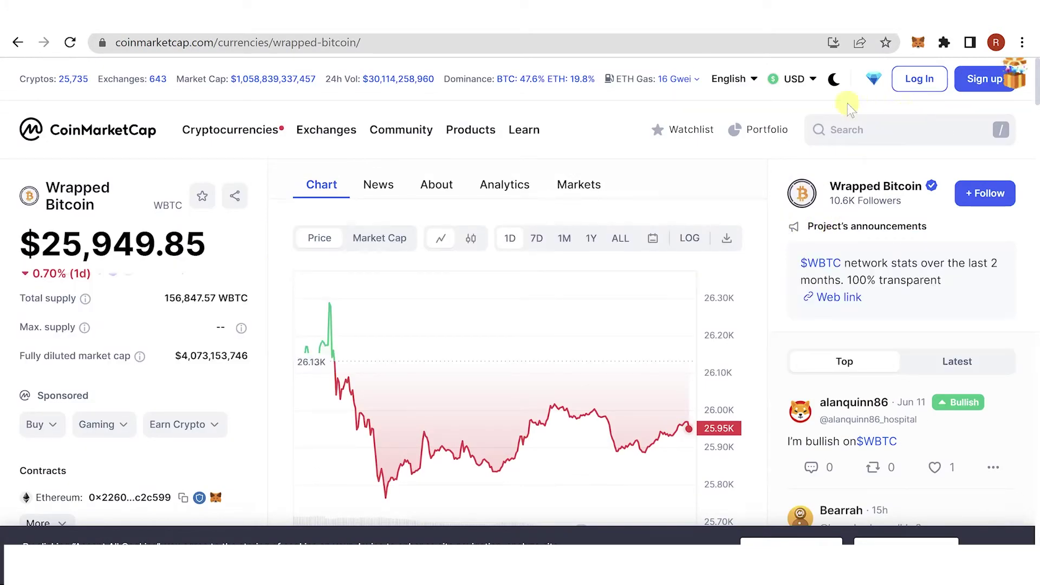
scroll(263, 256, down, 2)
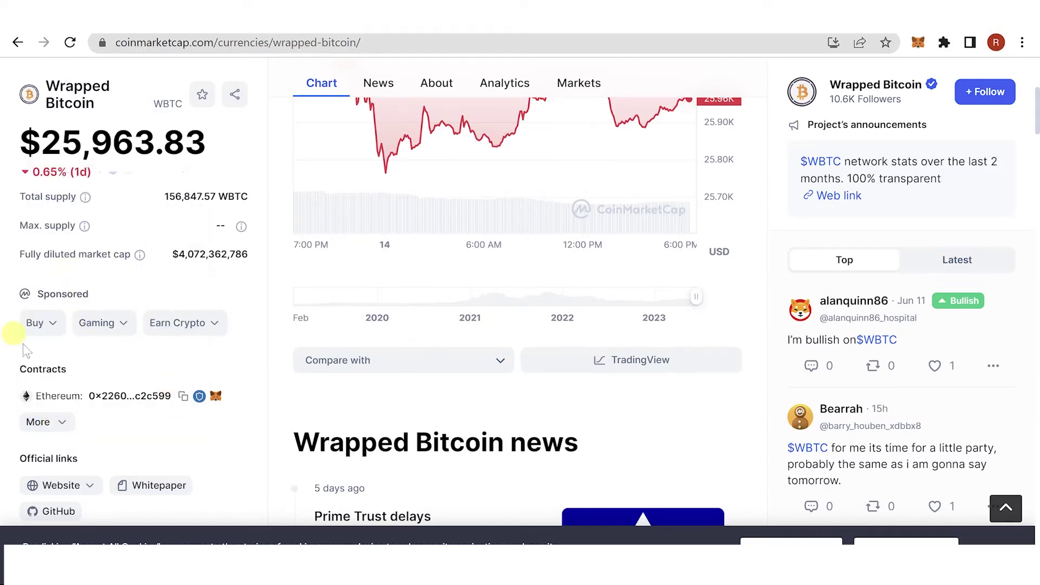
click(183, 398)
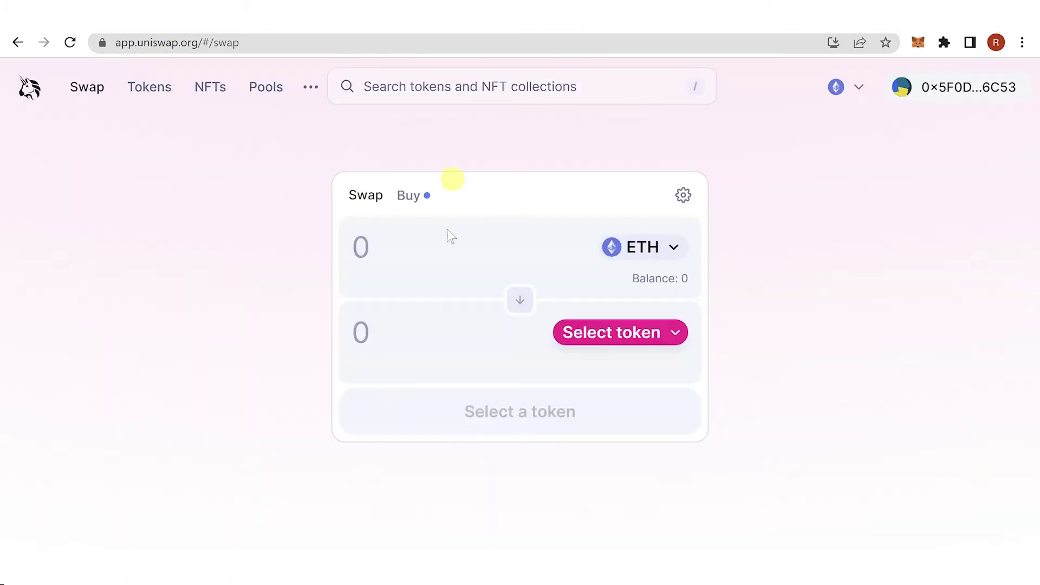
- Pick Wrapped BTC as the receive token via its pasted contract address, keeping ETH as payment
click(617, 332)
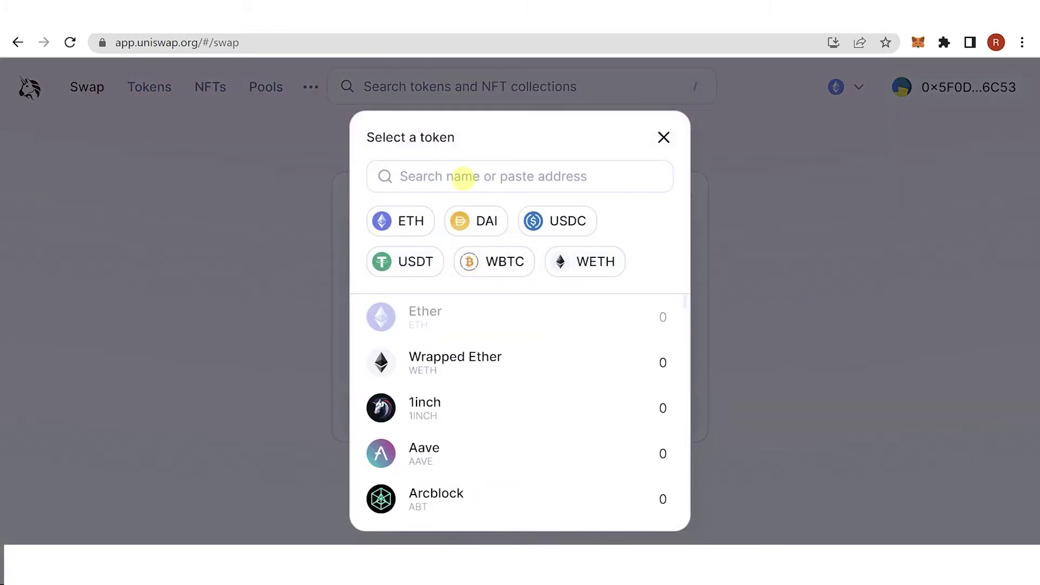
click(463, 177)
key(ctrl+v)
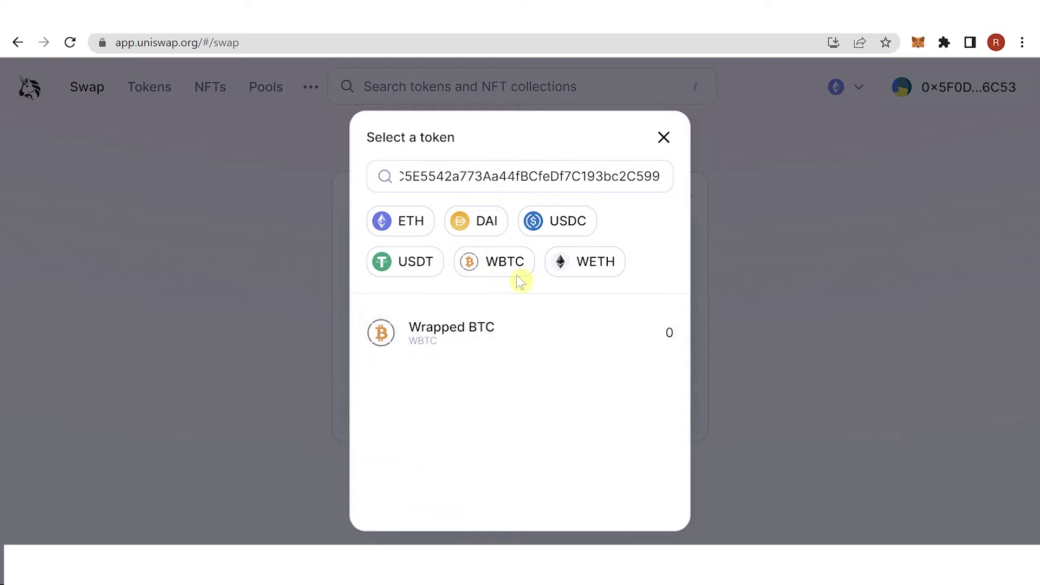
click(509, 347)
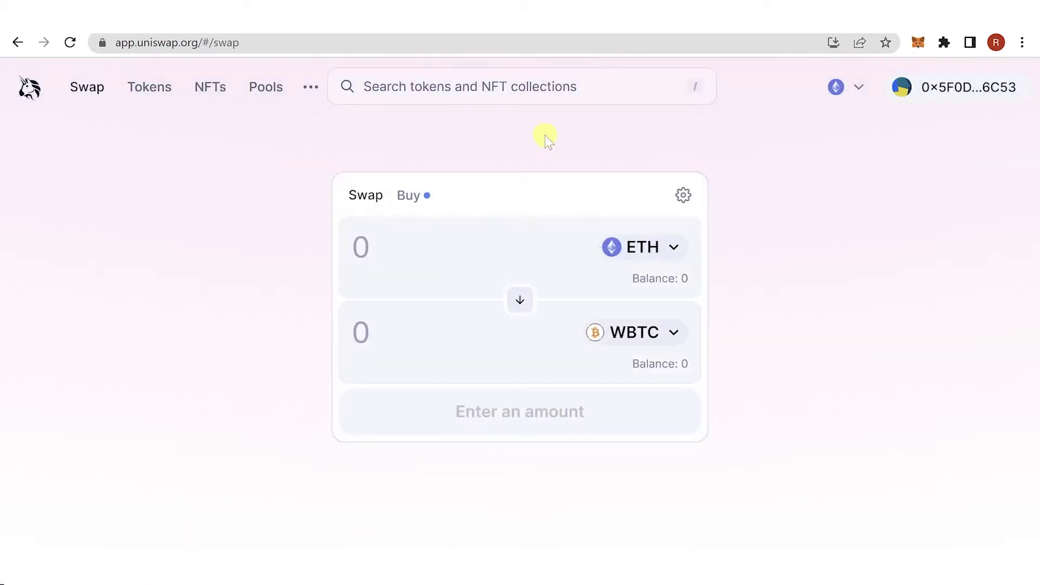
click(628, 247)
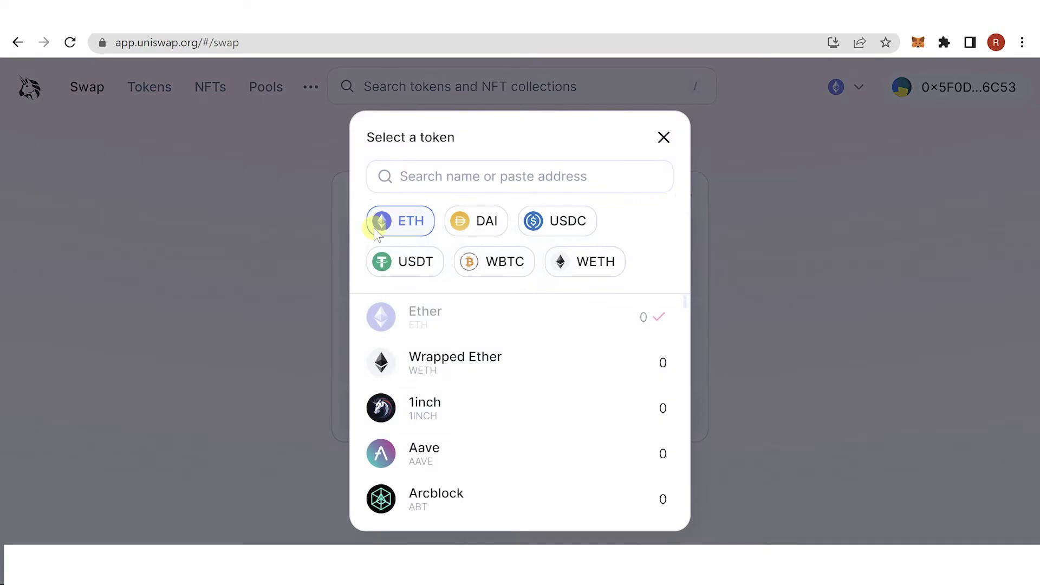
click(374, 228)
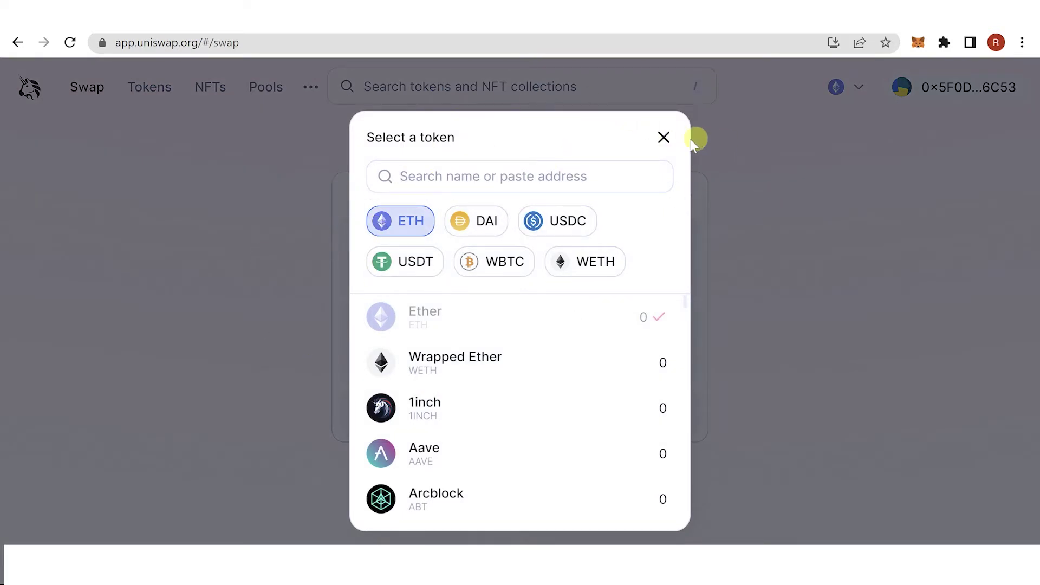
click(664, 137)
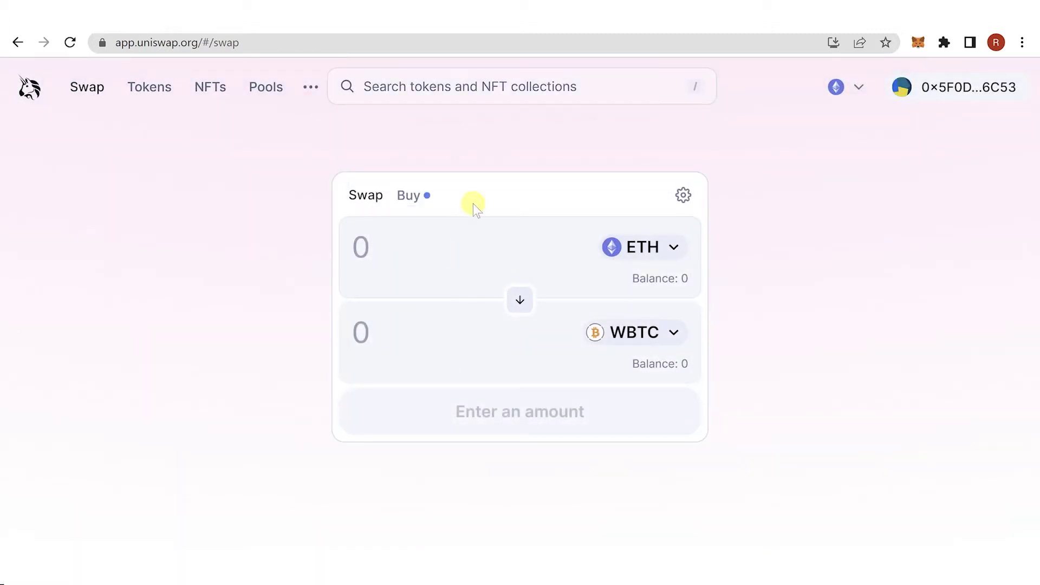
- Enter 1 ETH as the swap amount to get a 0.06718 WBTC quote
text(1)
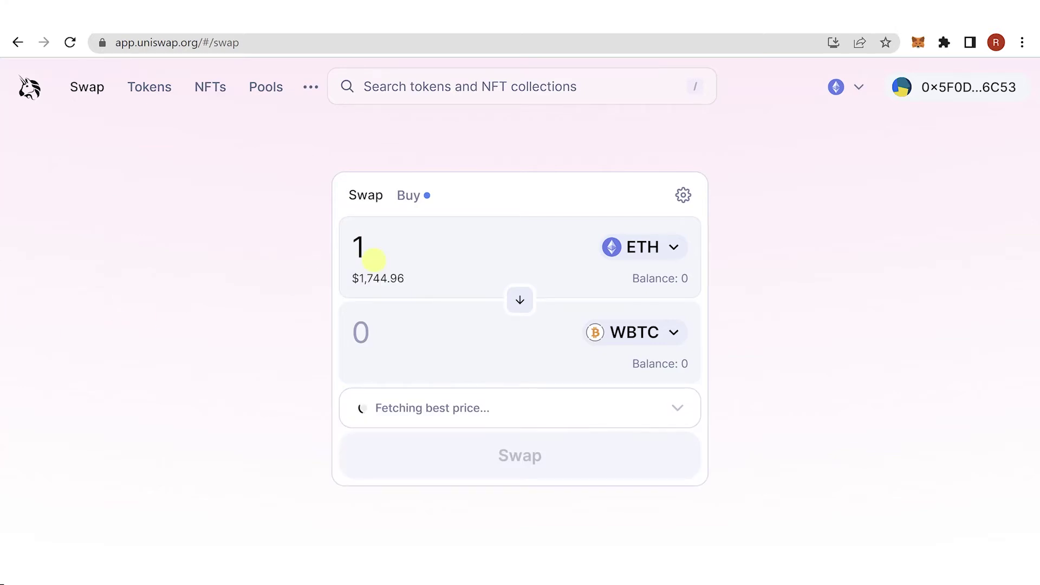
drag(488, 341, 284, 339)
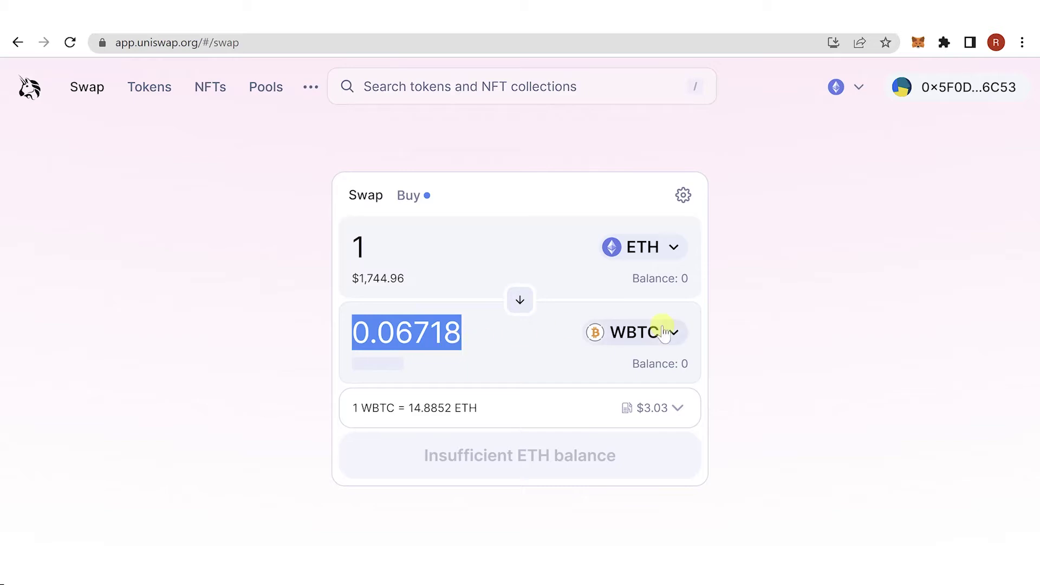
click(552, 453)
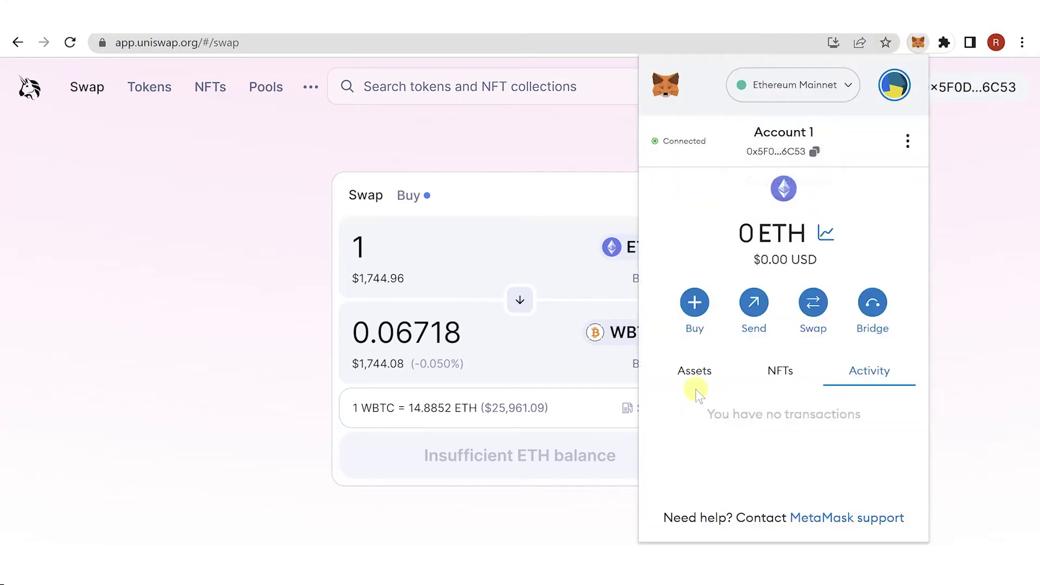
- Import Wrapped BTC (WBTC) into MetaMask by searching 'wbt' in the token import list
click(694, 373)
scroll(773, 402, down, 1)
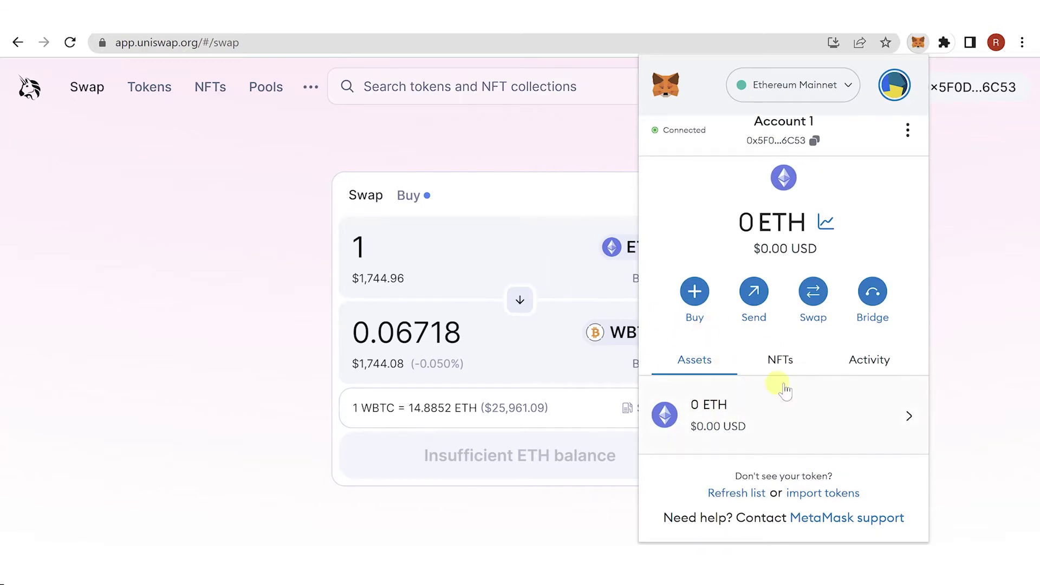
click(821, 494)
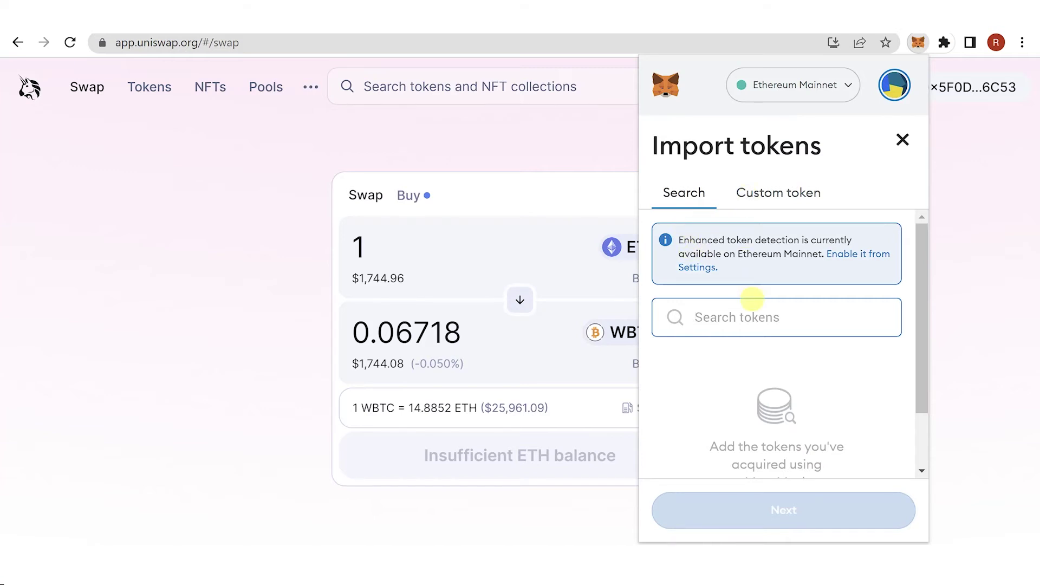
text(wbtc)
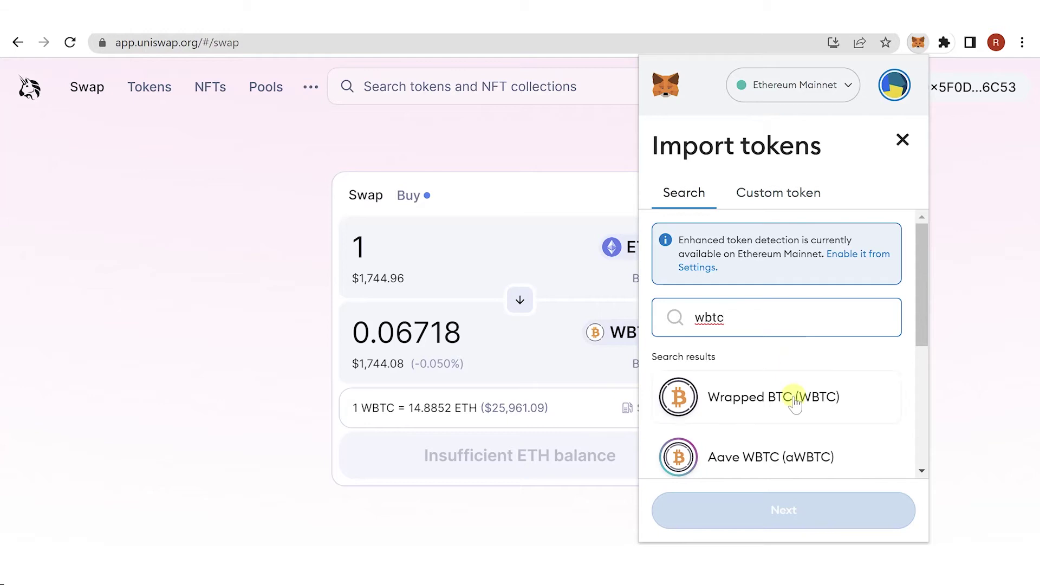
click(743, 404)
click(848, 509)
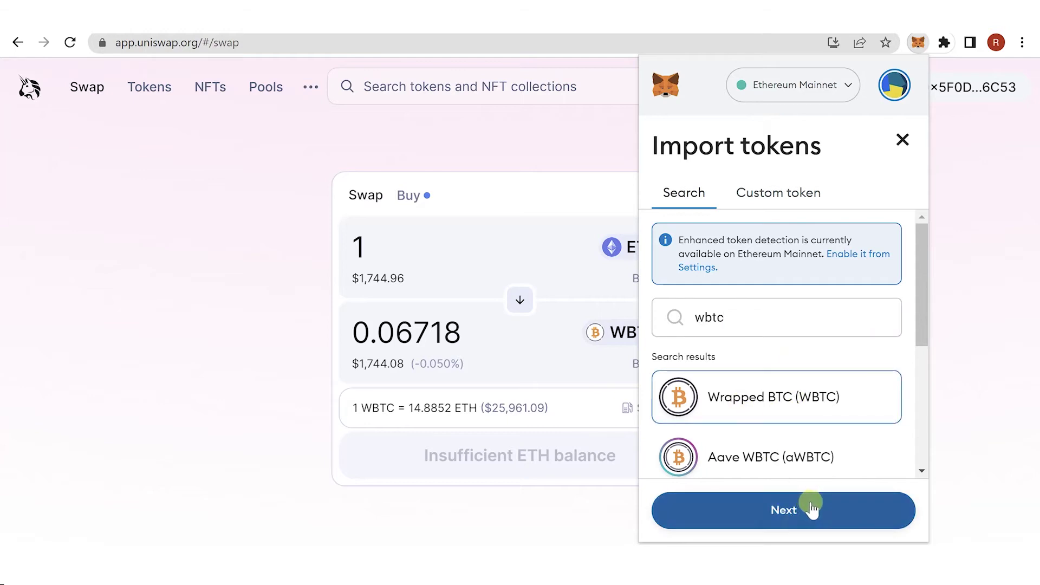
click(861, 503)
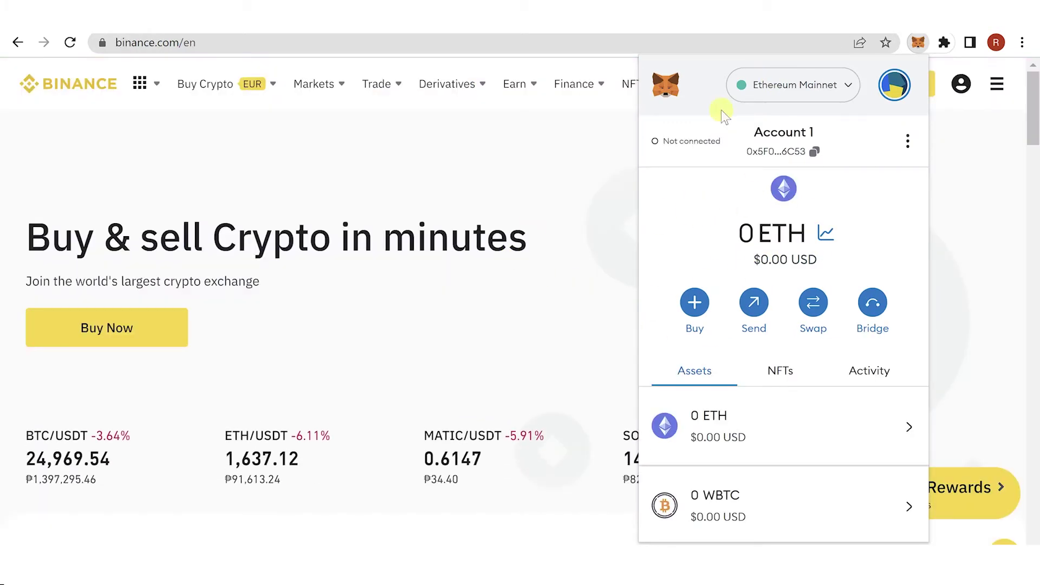
- Switch to Binance and open the Deposit panel with its Fund Your Wallet options
click(577, 164)
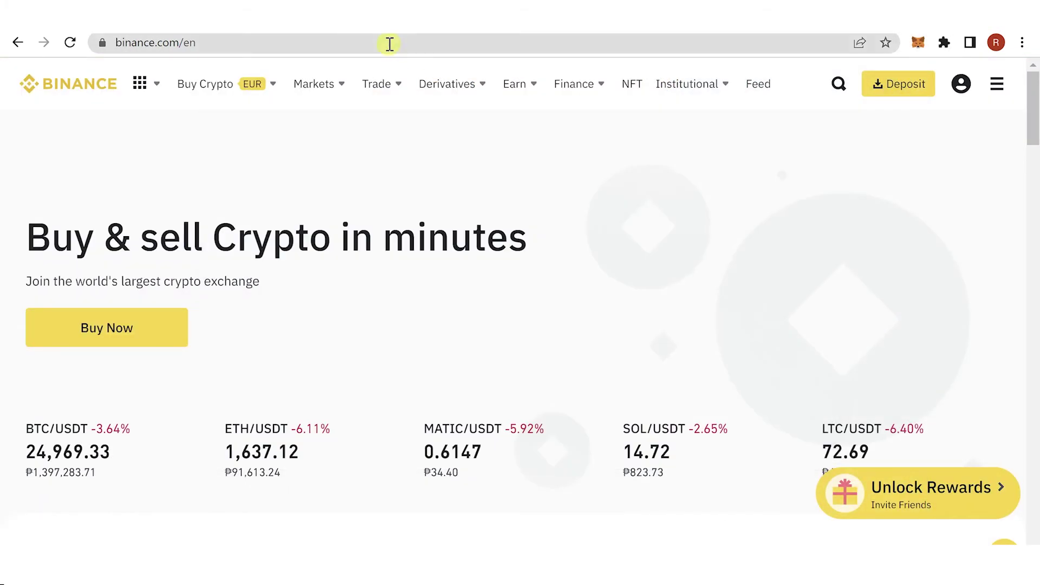
mouse_move(514, 84)
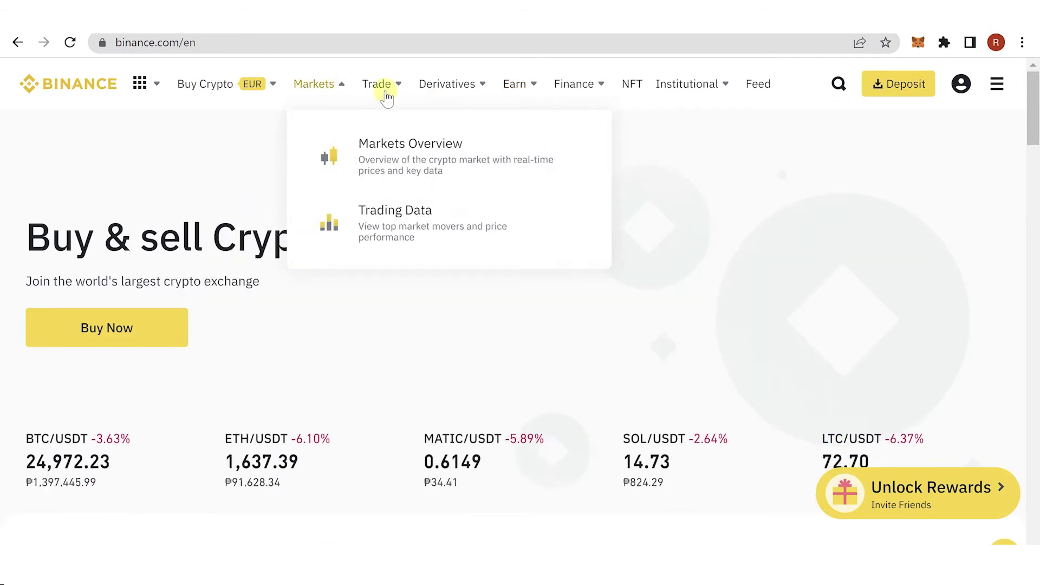
mouse_move(380, 84)
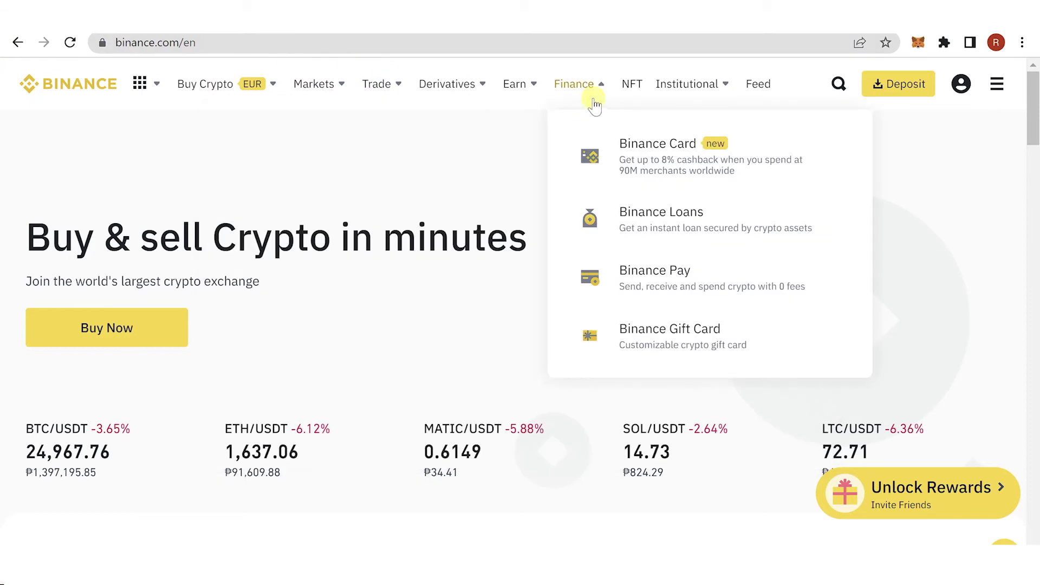
click(888, 85)
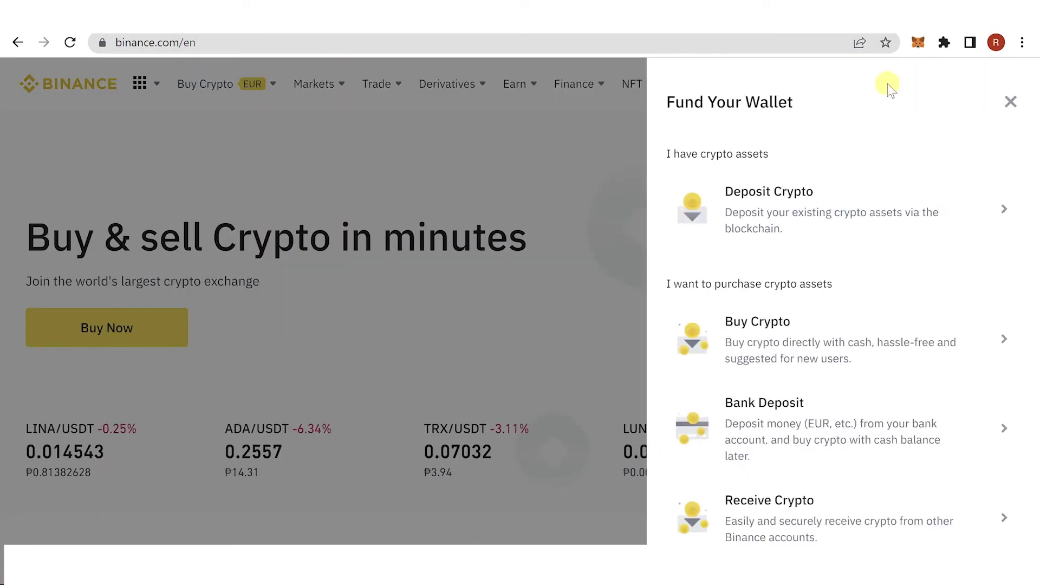
- Copy Binance's WBTC deposit address for the ETH Ethereum (ERC20) network
click(778, 213)
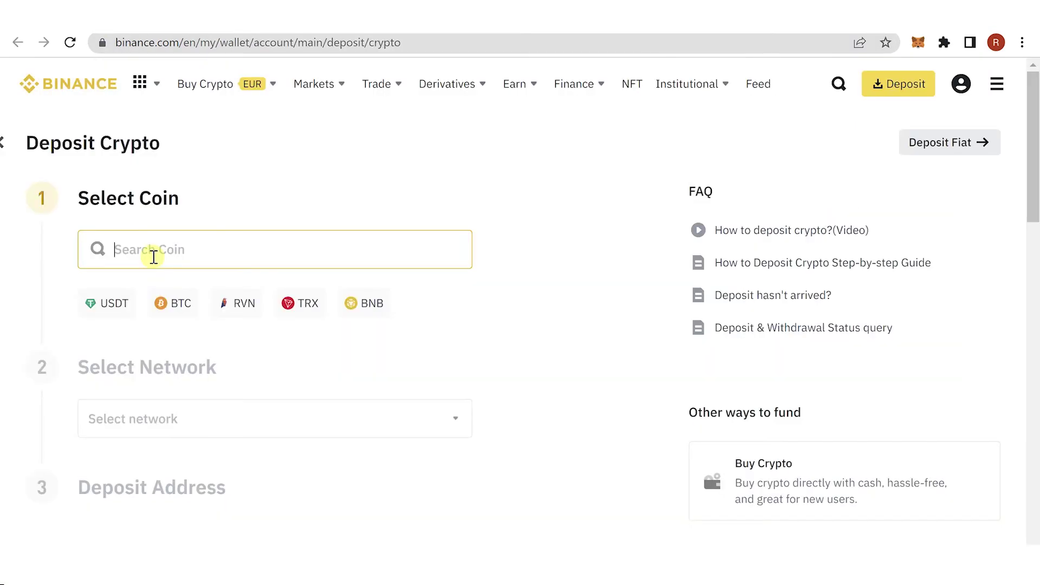
click(154, 257)
text(wbtc)
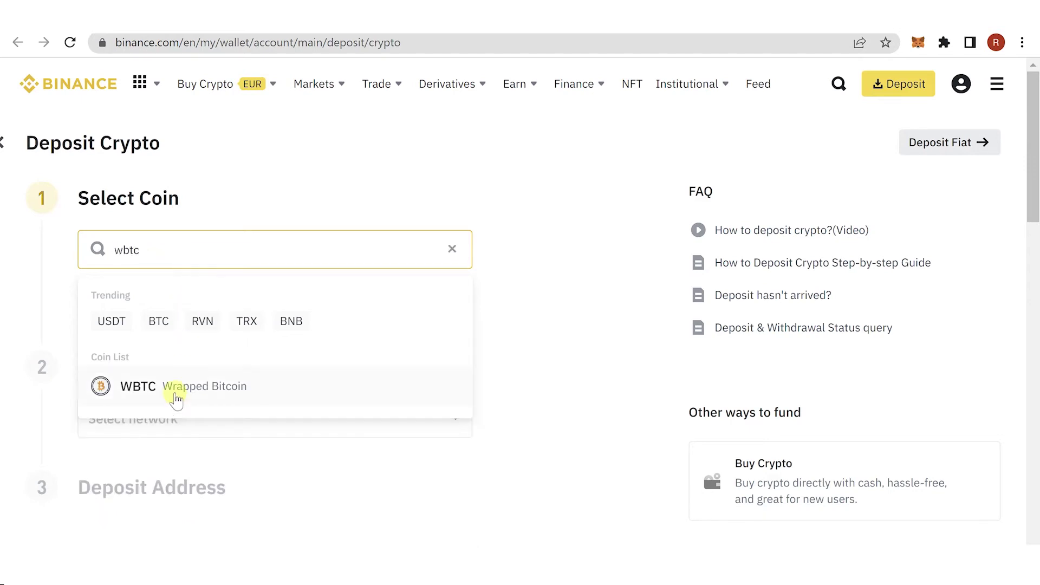
click(180, 385)
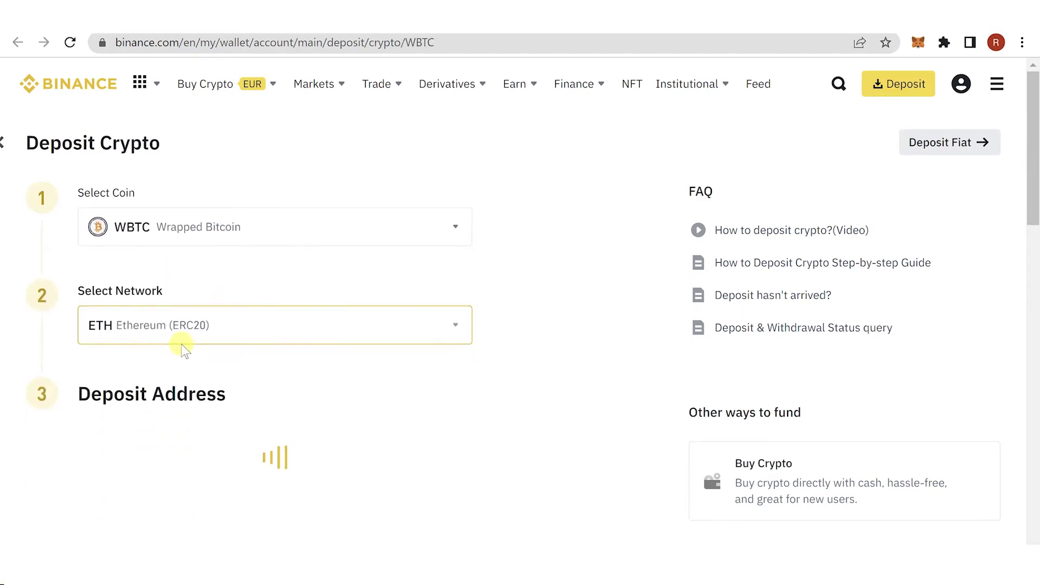
click(332, 320)
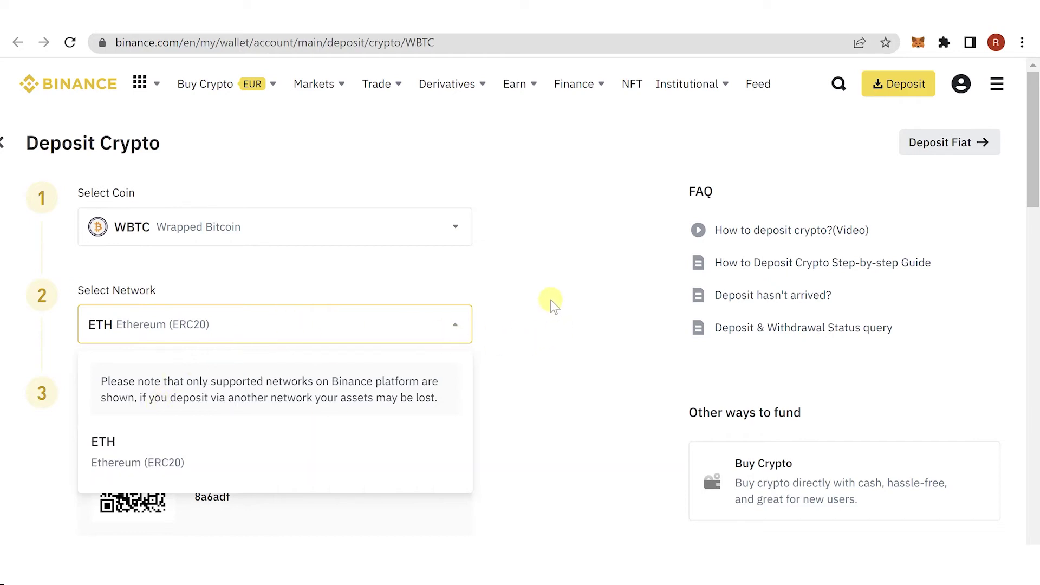
click(221, 450)
scroll(428, 320, down, 2)
click(447, 399)
click(917, 42)
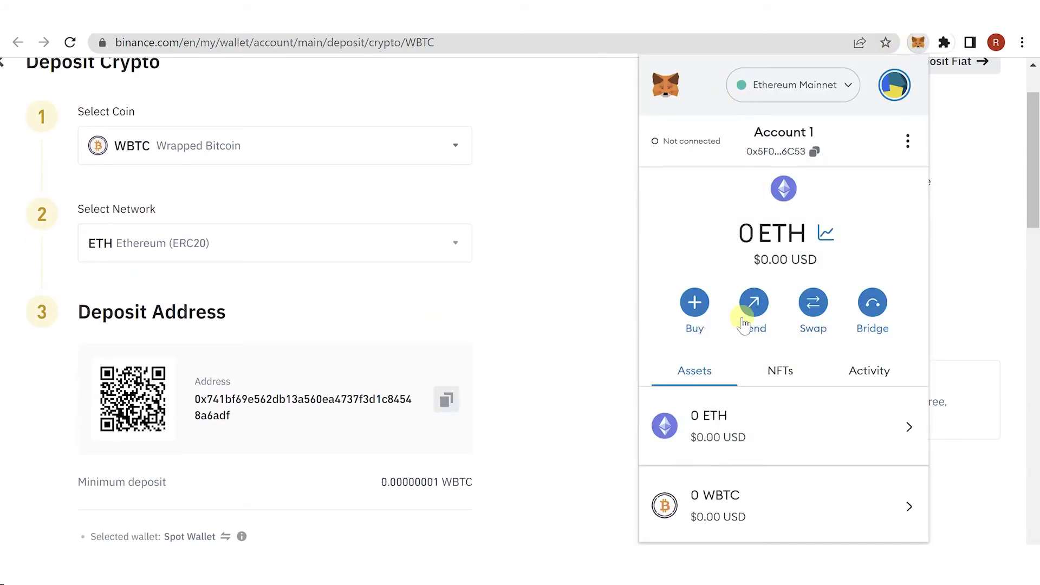
- Fill a MetaMask WBTC send form with the Binance deposit address, then close it unsent
click(754, 482)
click(783, 302)
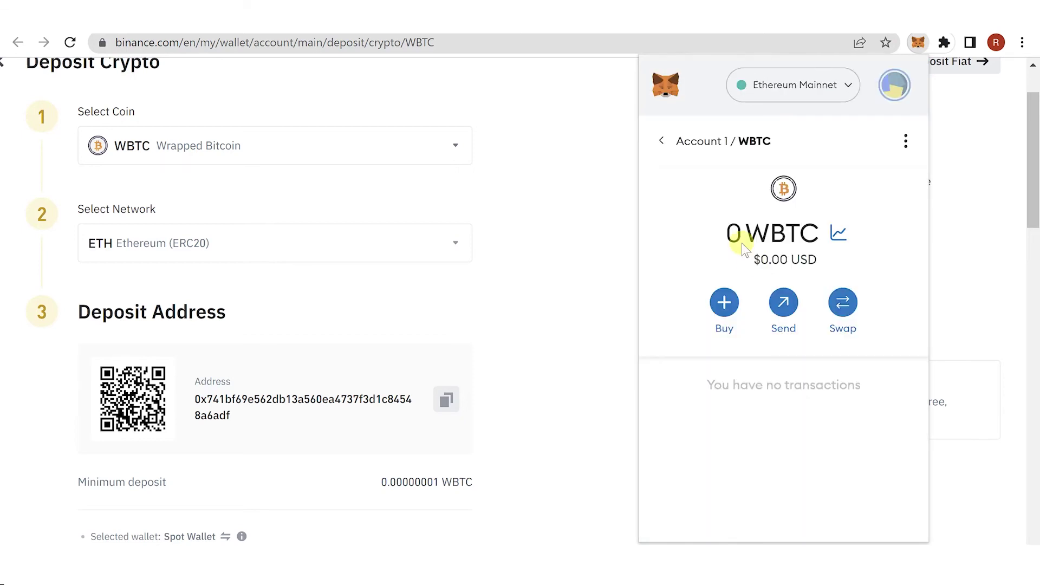
key(ctrl+v)
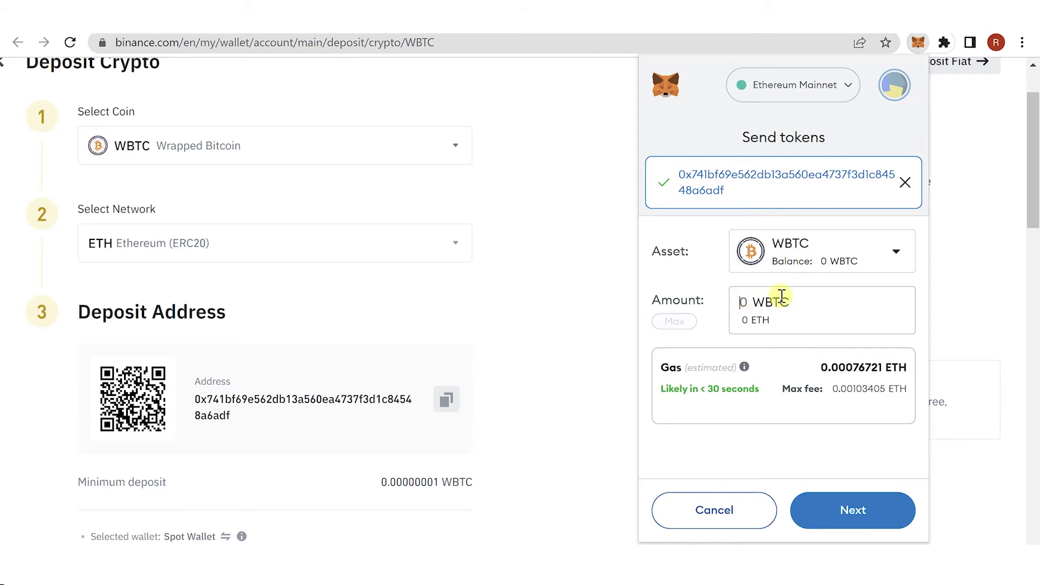
click(730, 296)
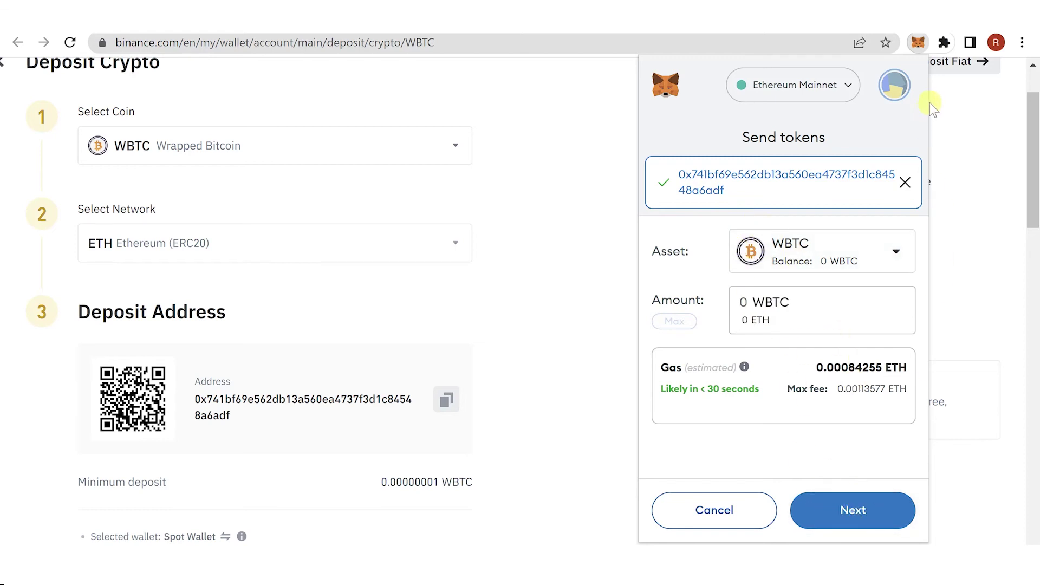
click(920, 41)
scroll(672, 278, up, 2)
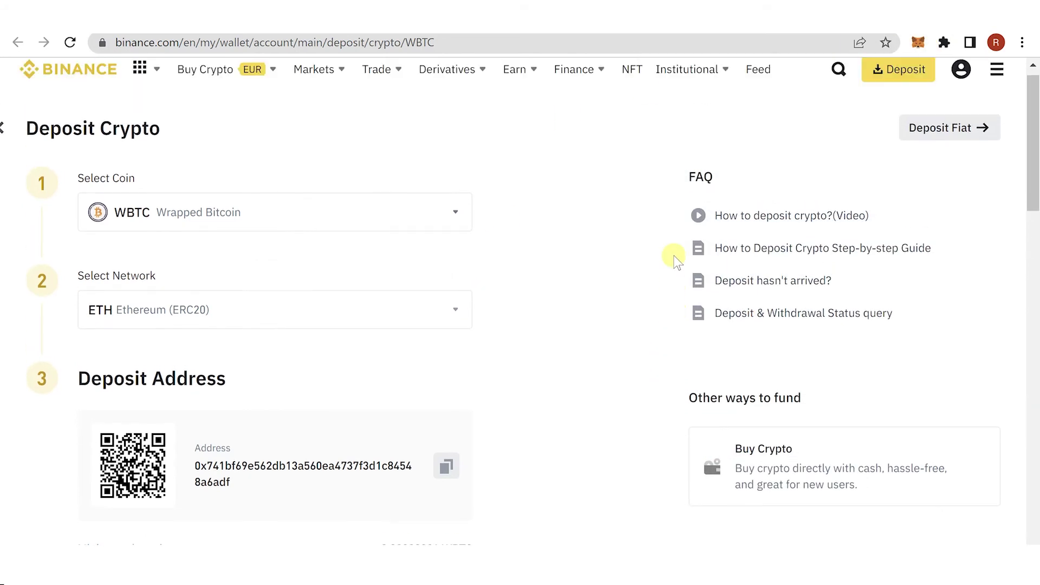
- Open Binance Convert from the Trade menu, leaving Spot as the source wallet
mouse_move(391, 79)
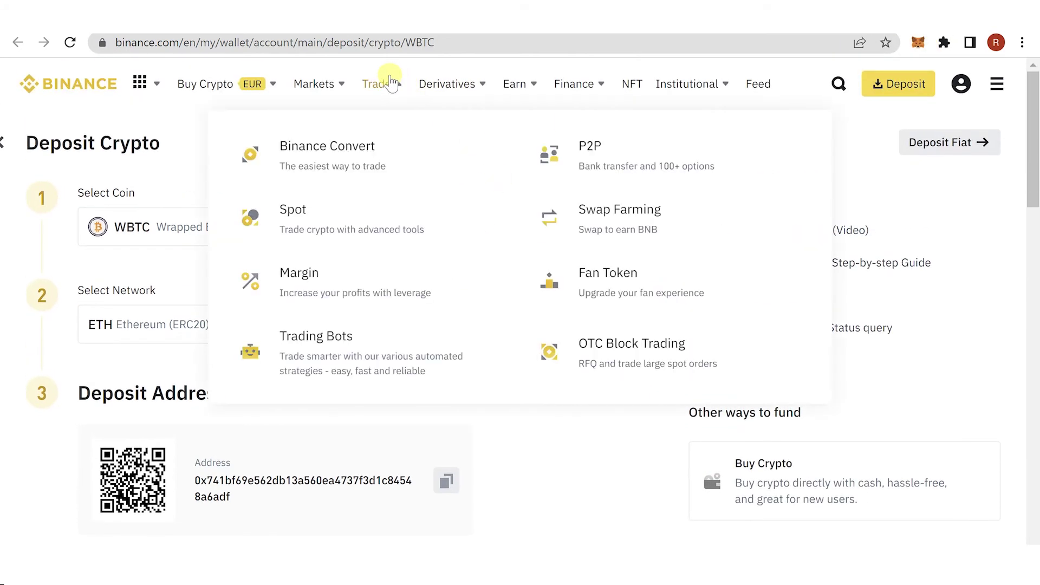
click(346, 179)
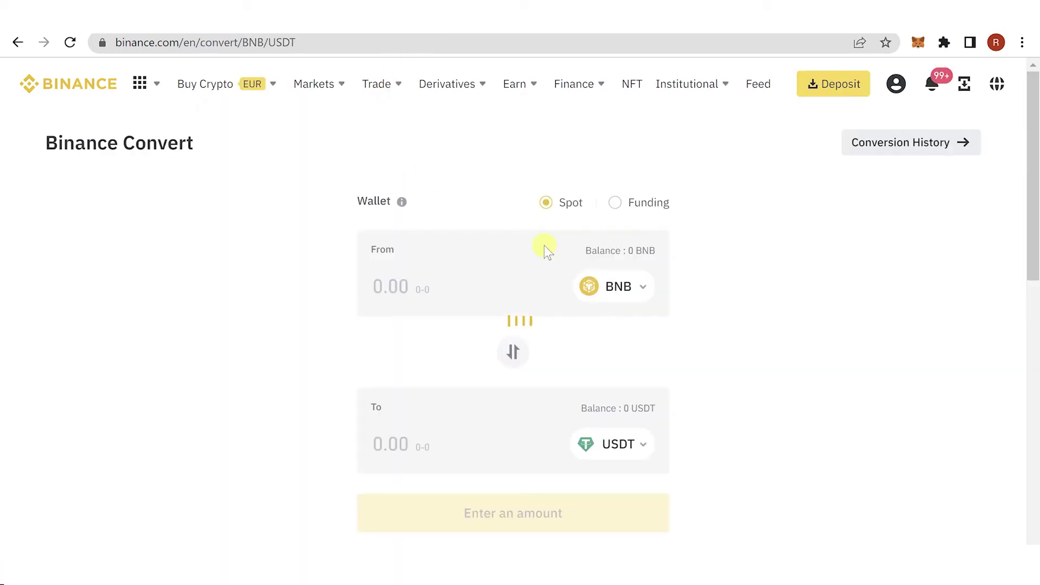
click(618, 302)
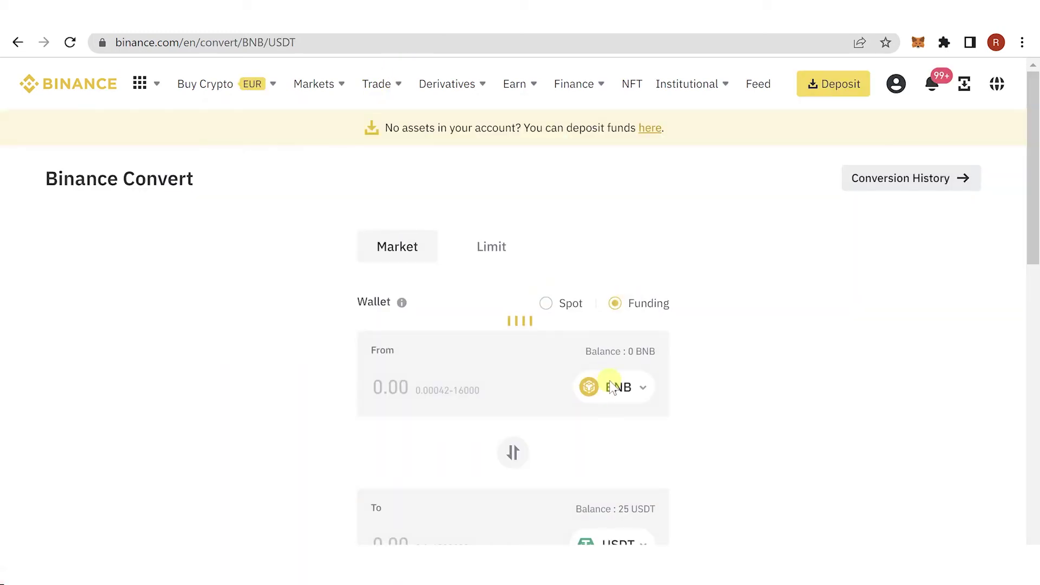
click(577, 307)
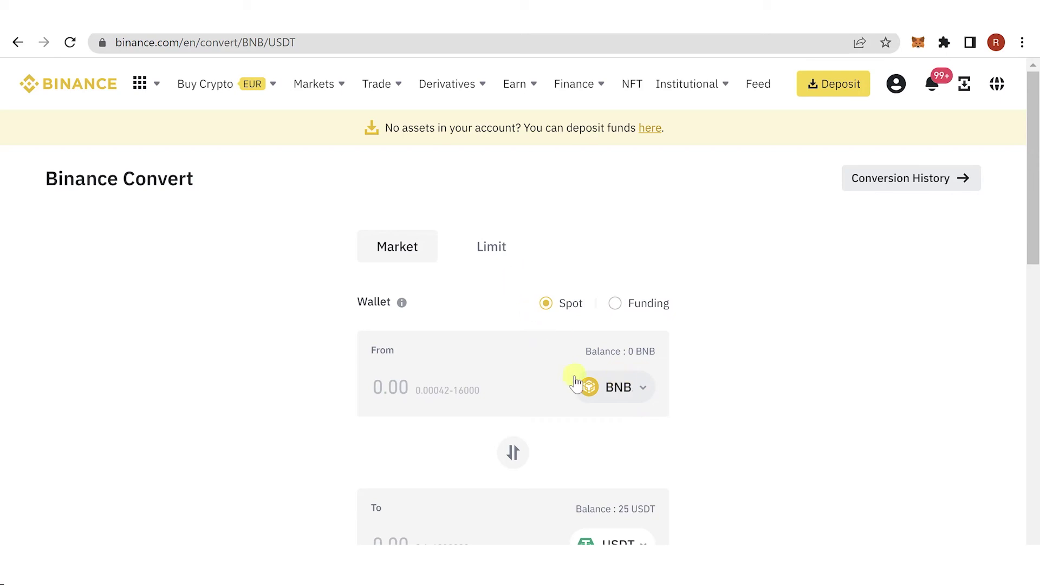
- Set Binance Convert's From currency to WBTC and To currency to BTC
click(618, 386)
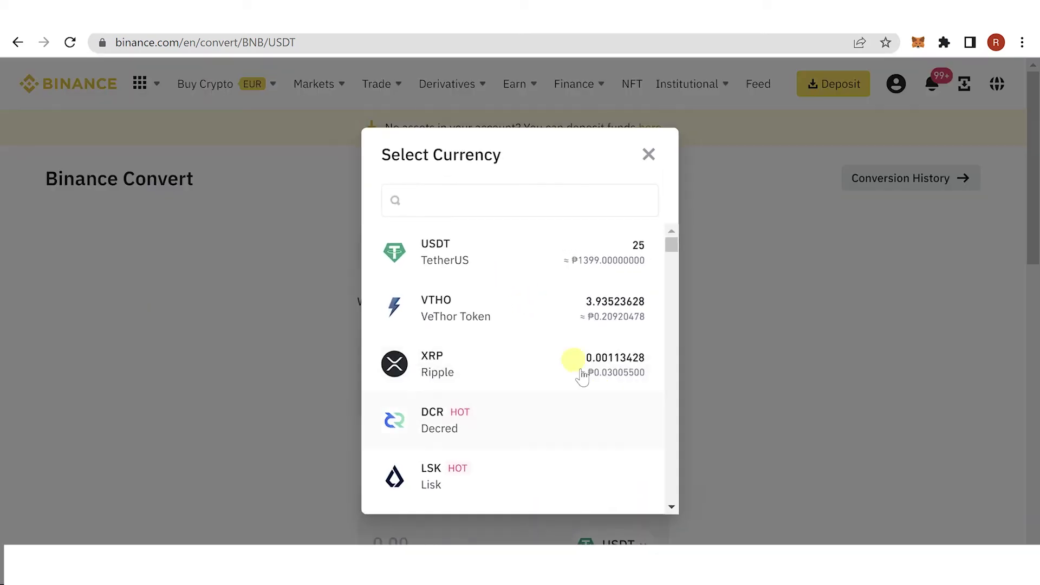
click(529, 202)
text(wbtc)
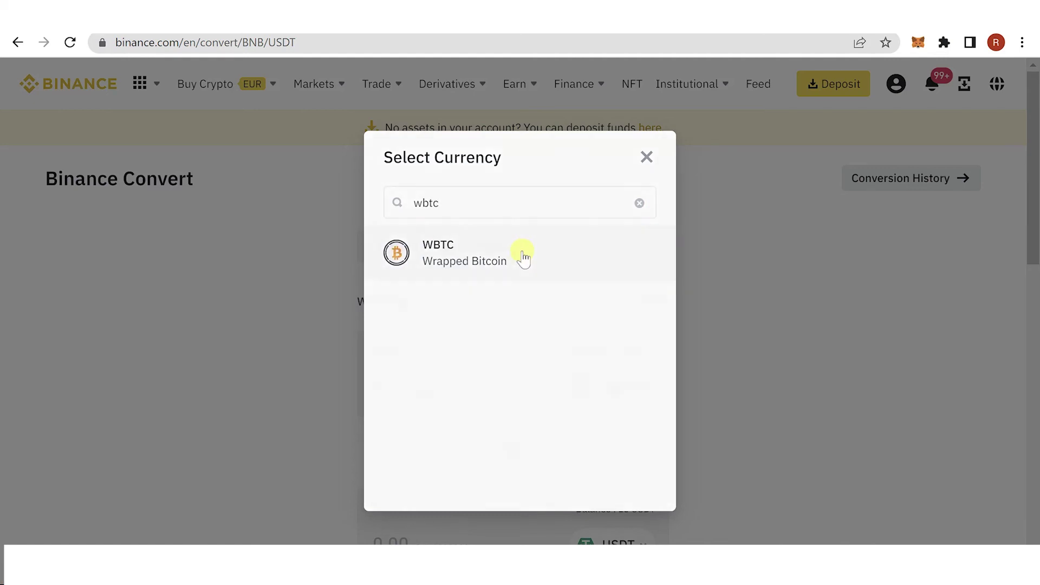
click(523, 259)
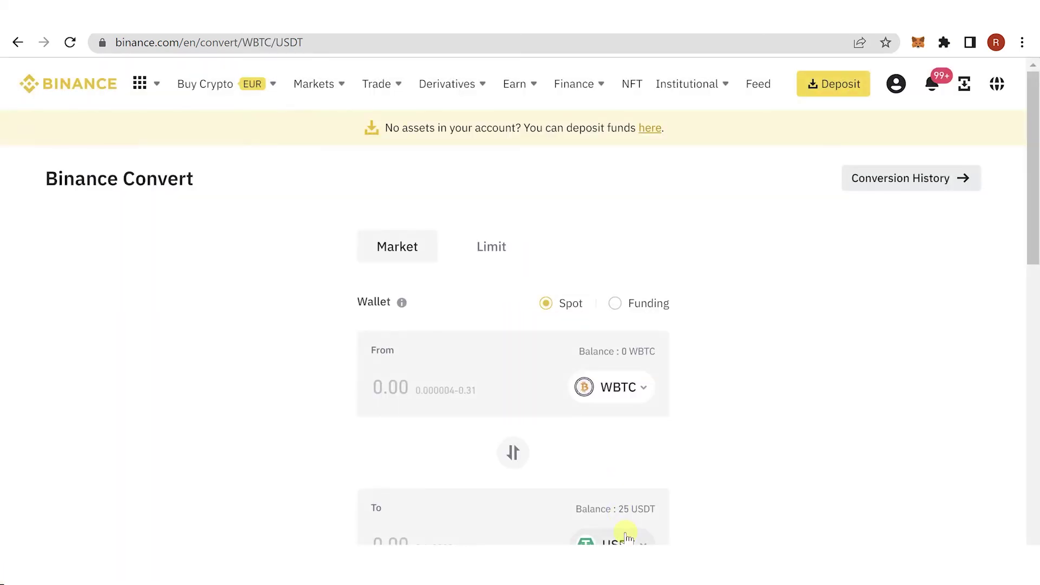
scroll(623, 506, down, 2)
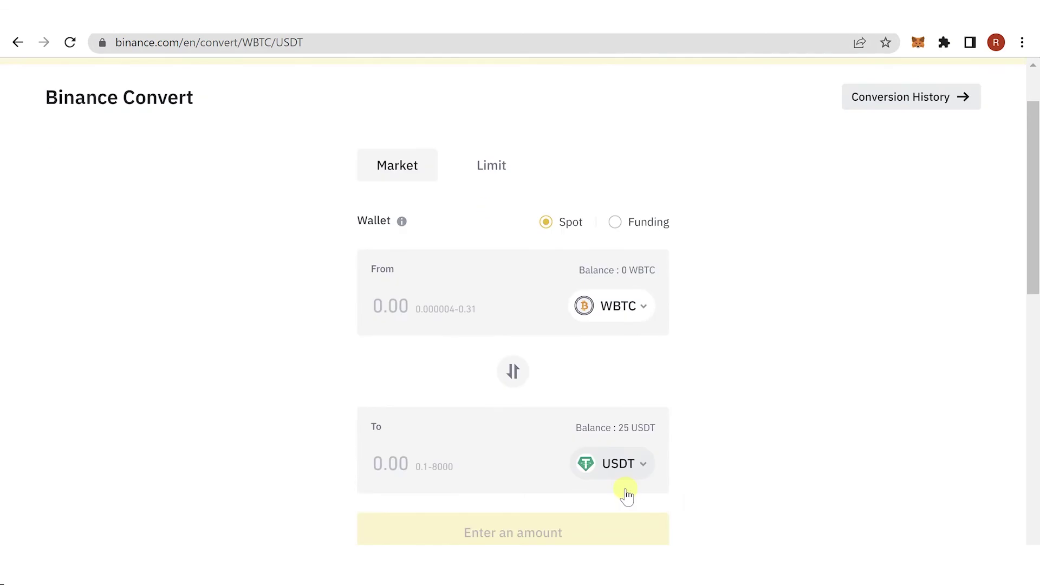
click(620, 465)
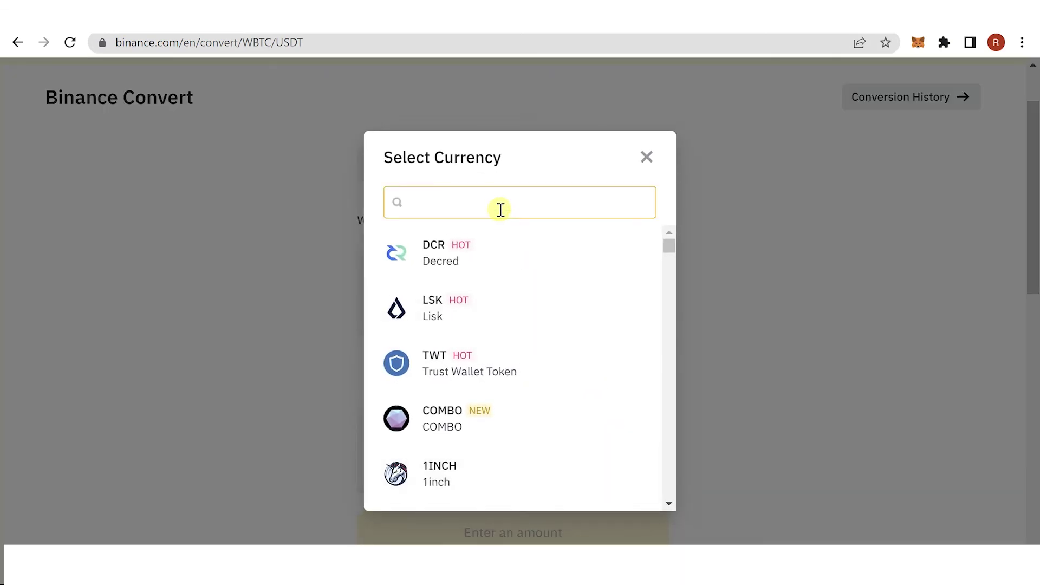
text(btc)
click(506, 258)
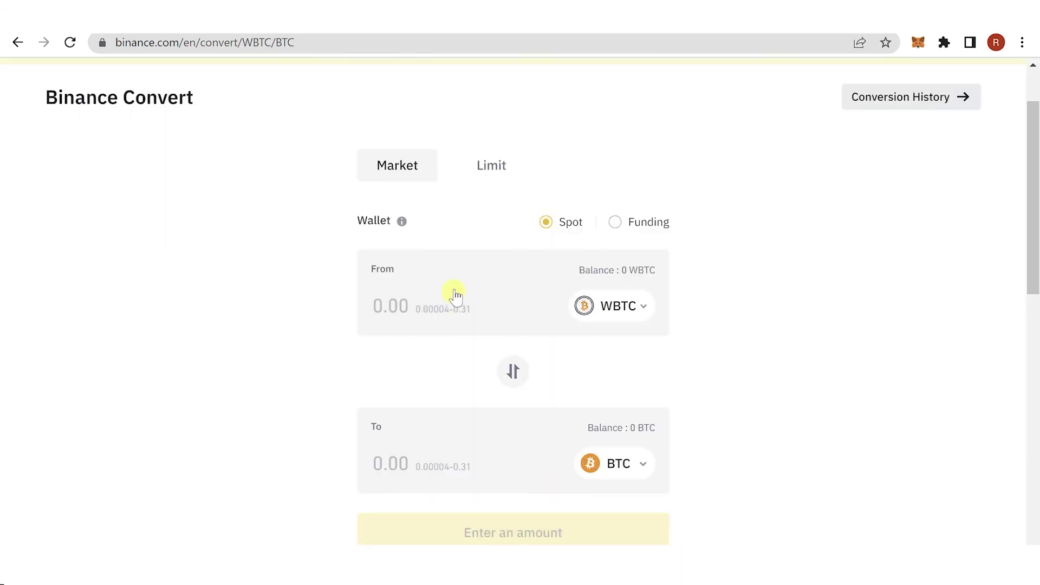